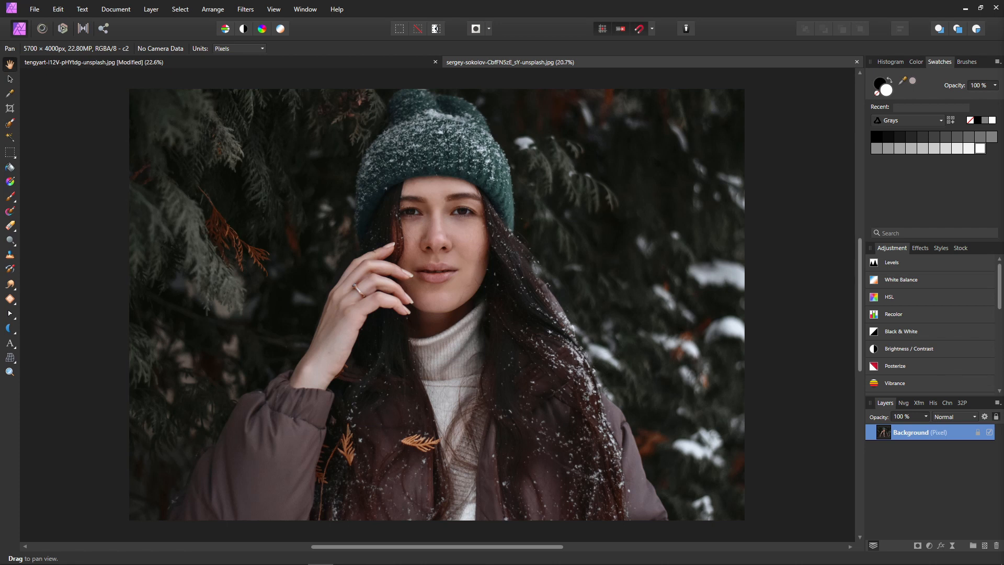
Switch to the photo of the red-haired woman in the yellow hat and make sure the Swatches panel is shown
click(347, 63)
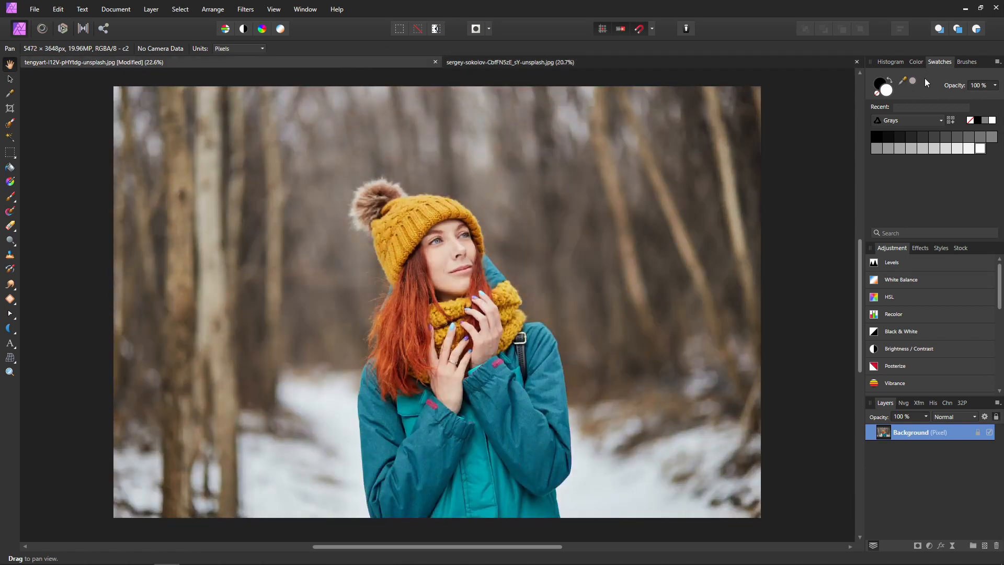
click(276, 10)
mouse_move(322, 182)
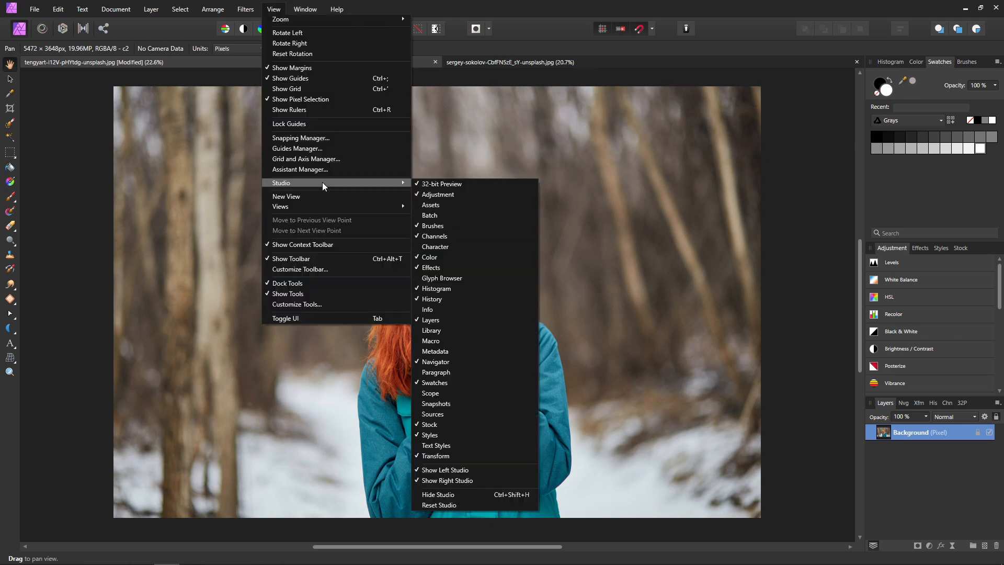
click(490, 381)
Create a 3-color application palette from the reference image file of the woman in the green hat
click(997, 61)
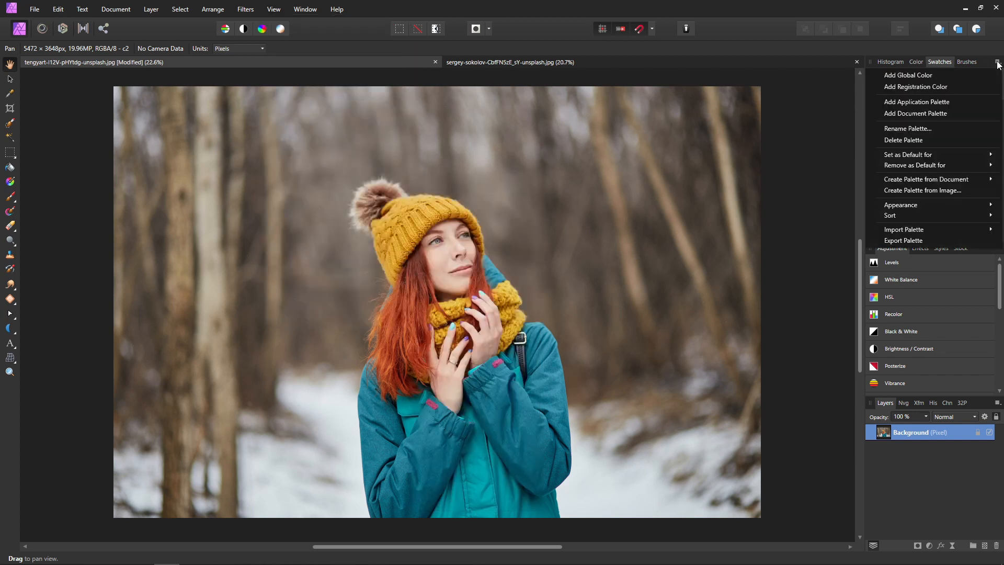
click(956, 189)
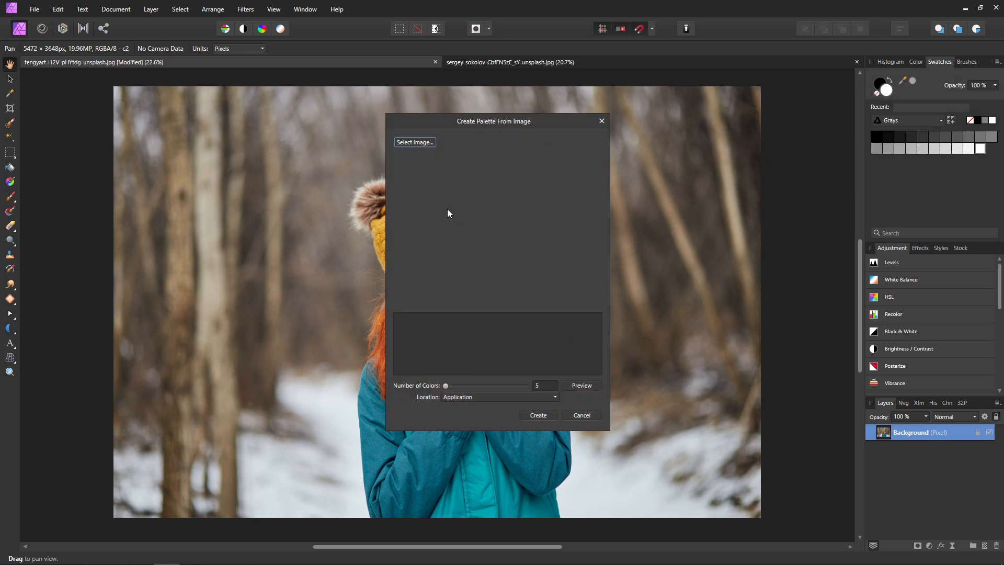
click(416, 143)
click(503, 214)
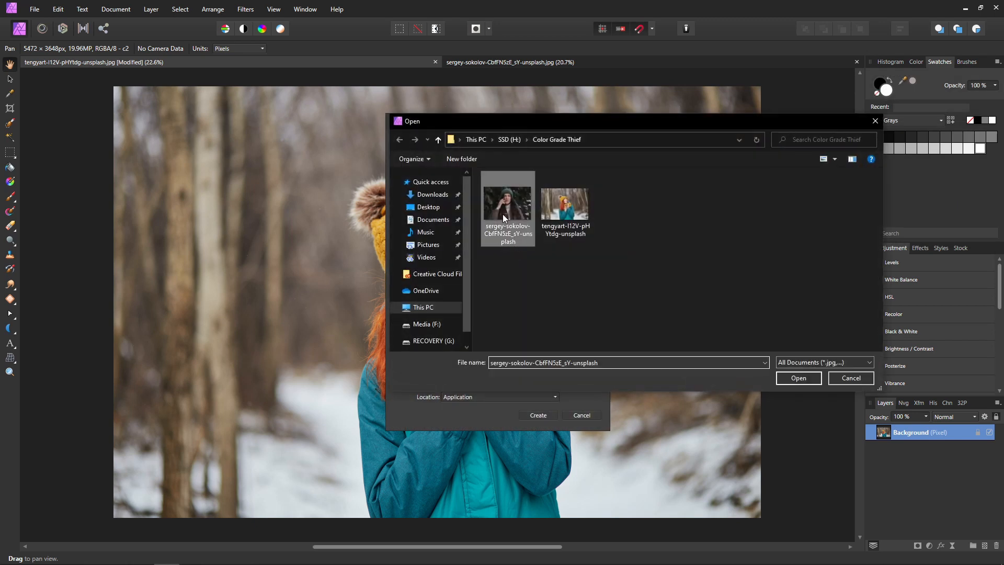
click(798, 378)
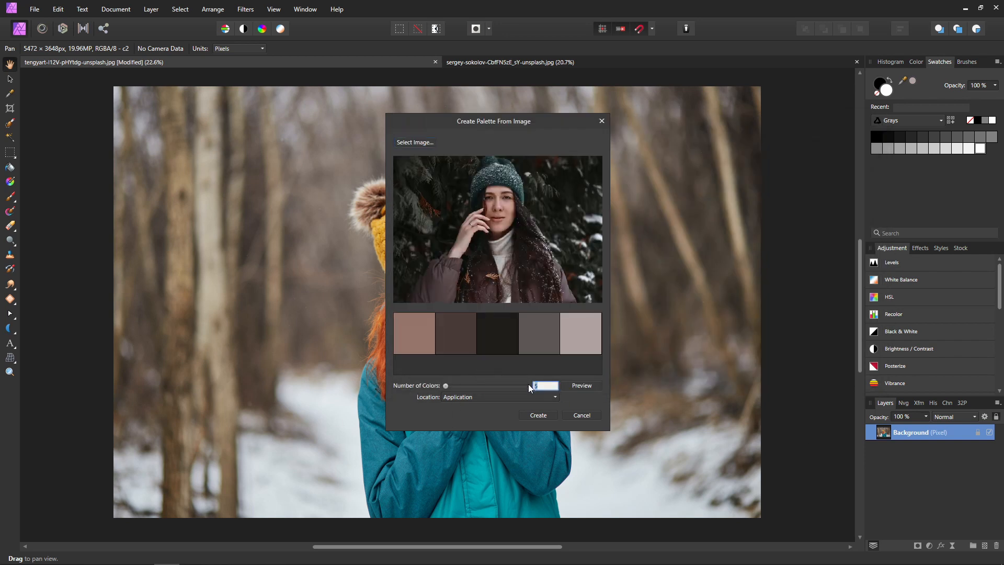
click(582, 386)
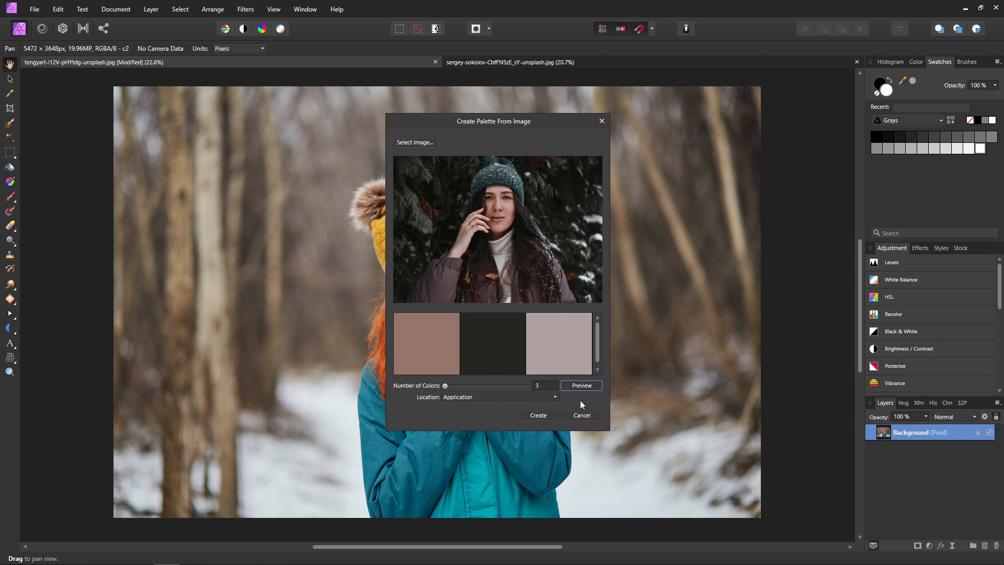
click(538, 415)
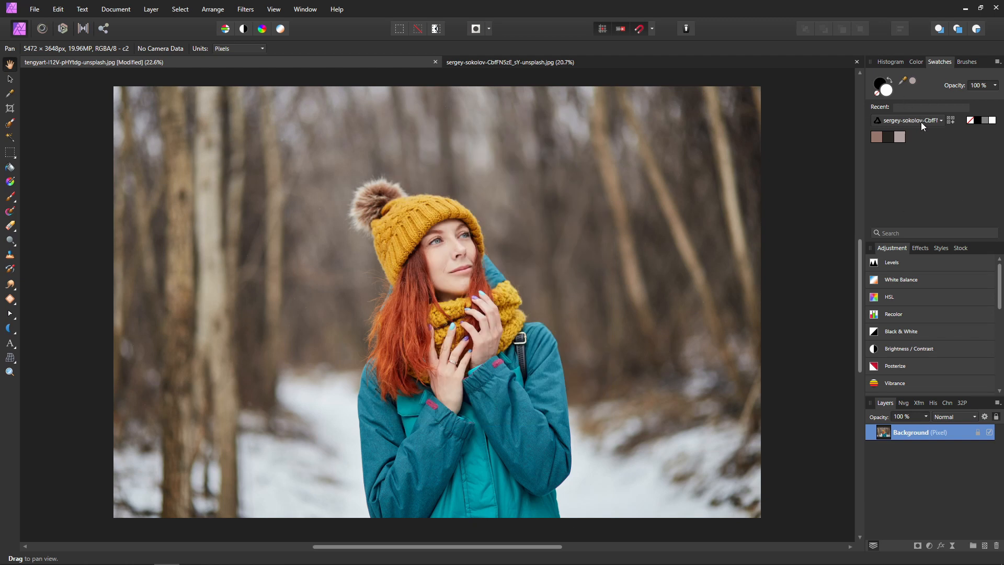
Add a Gradient Map adjustment and set its 0% stop to the near-black color sampled from the new palette
click(929, 546)
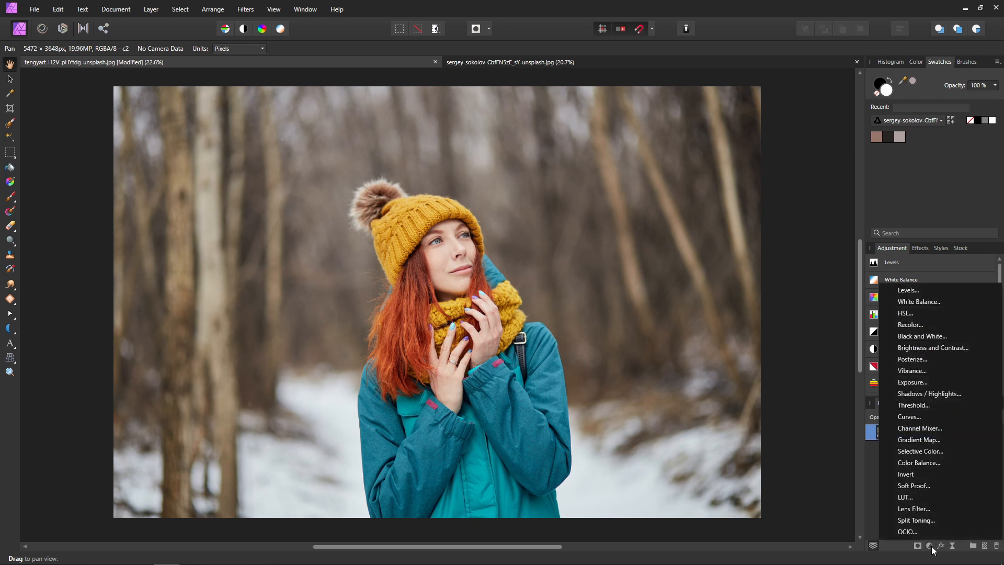
click(935, 444)
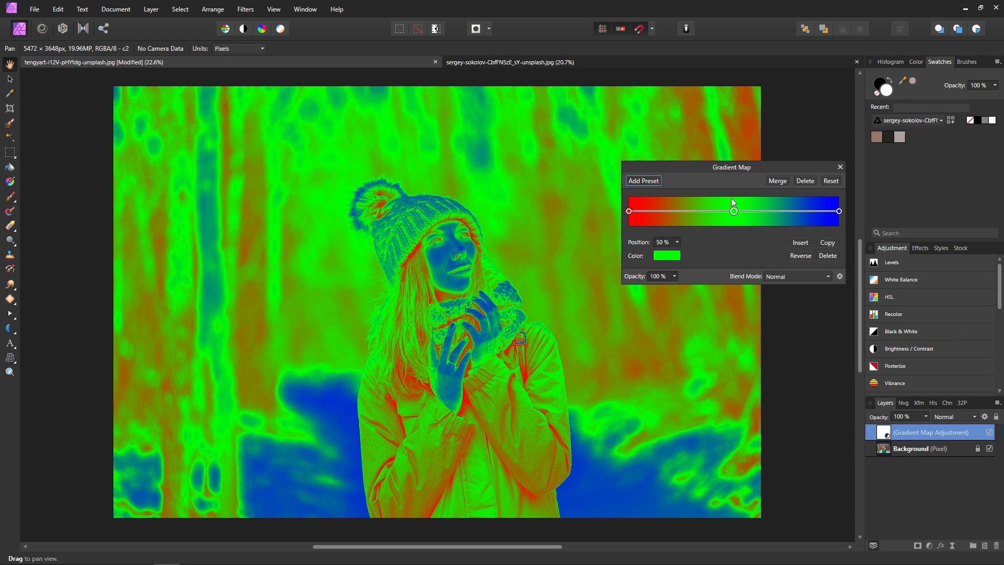
click(629, 211)
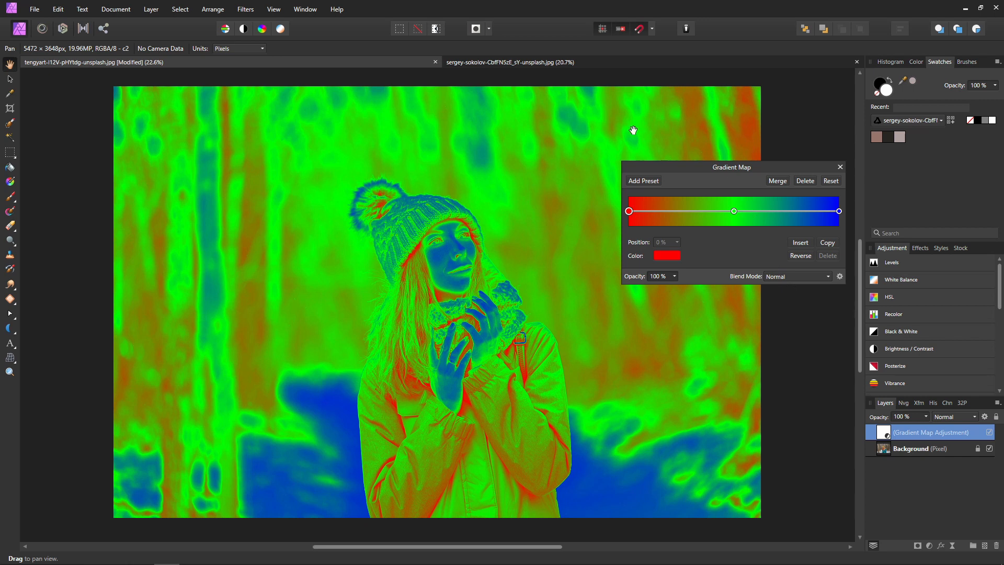
click(662, 256)
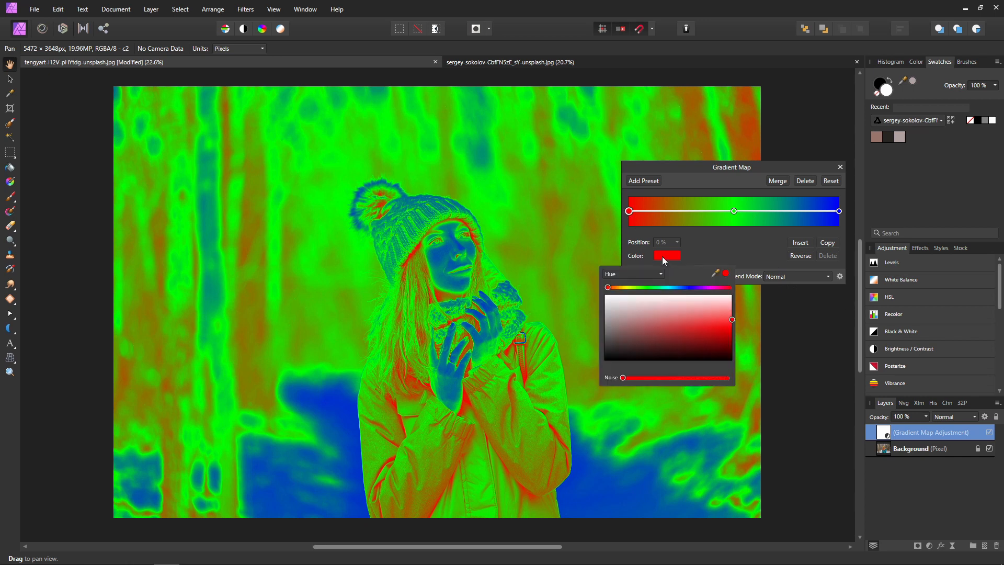
drag(715, 273, 895, 177)
click(725, 273)
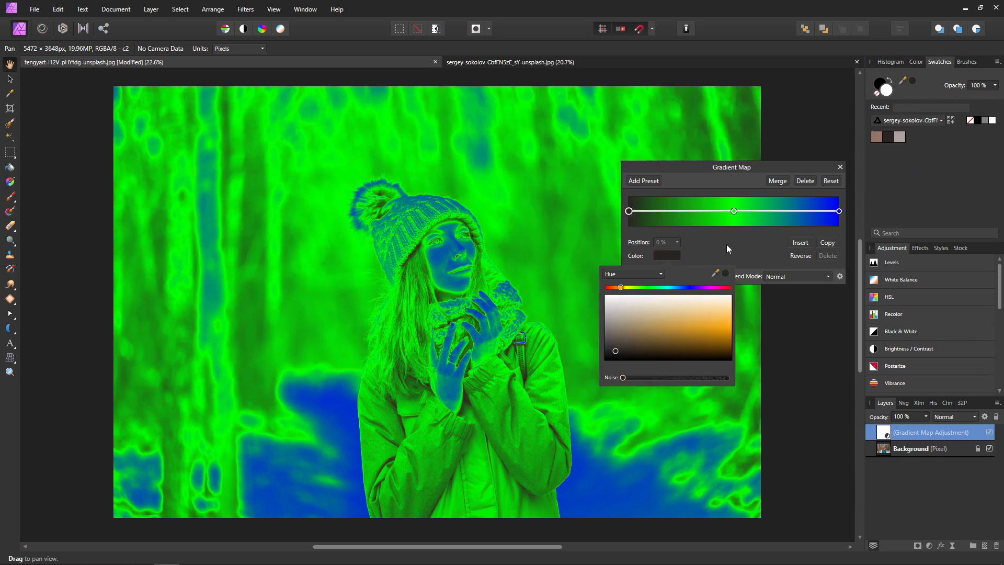
Set the gradient map's middle stop to the reddish-brown color sampled from the palette
click(733, 214)
click(734, 211)
click(665, 259)
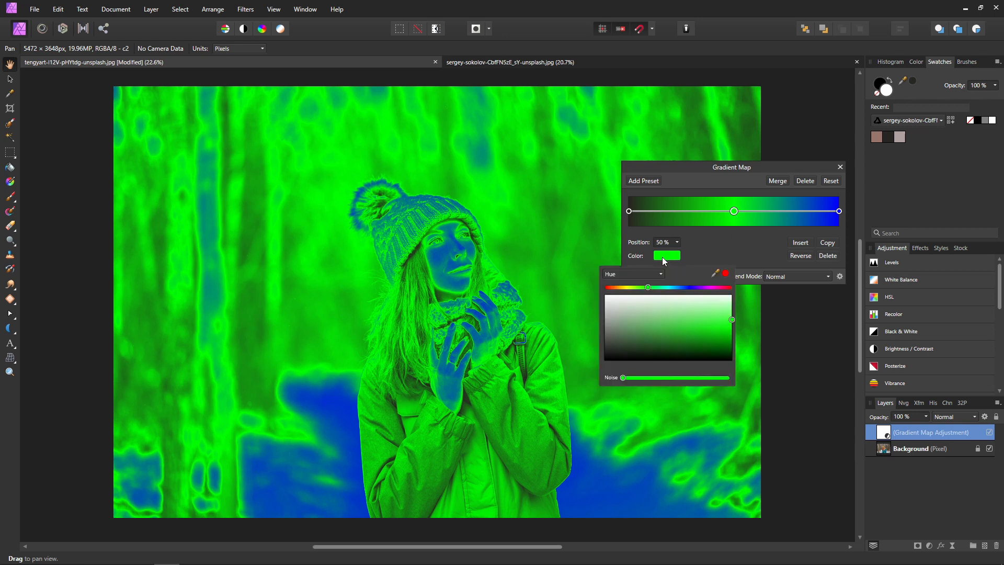
drag(716, 275, 876, 138)
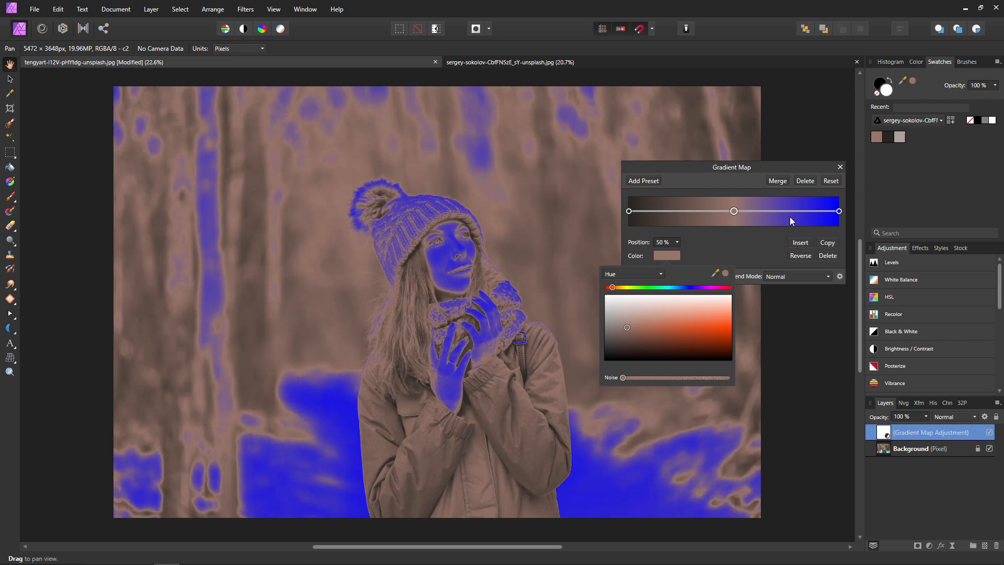
Set the gradient map's 100% stop to the light pinkish-gray palette color and close the adjustment's settings
click(839, 211)
click(838, 211)
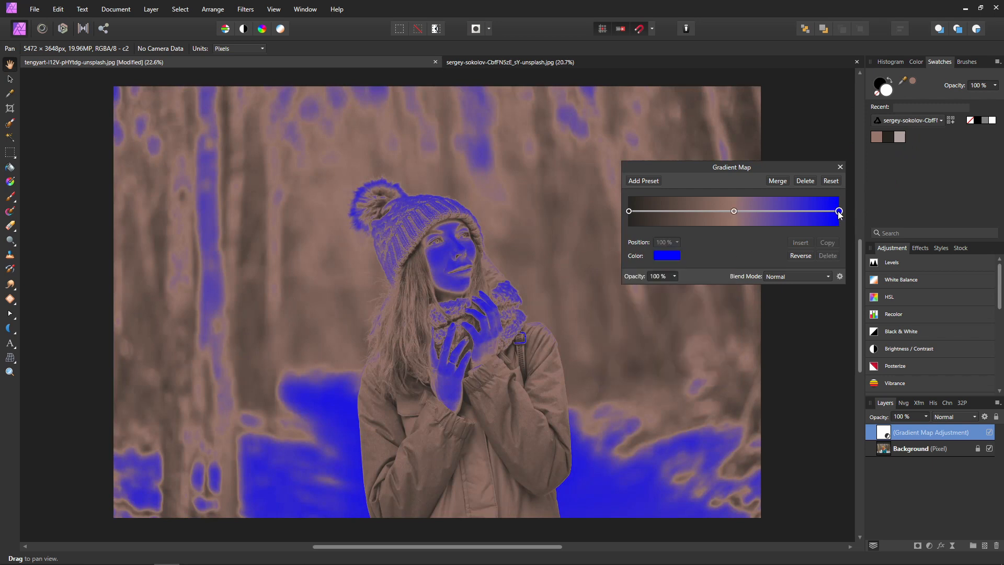
click(674, 261)
drag(715, 272, 899, 139)
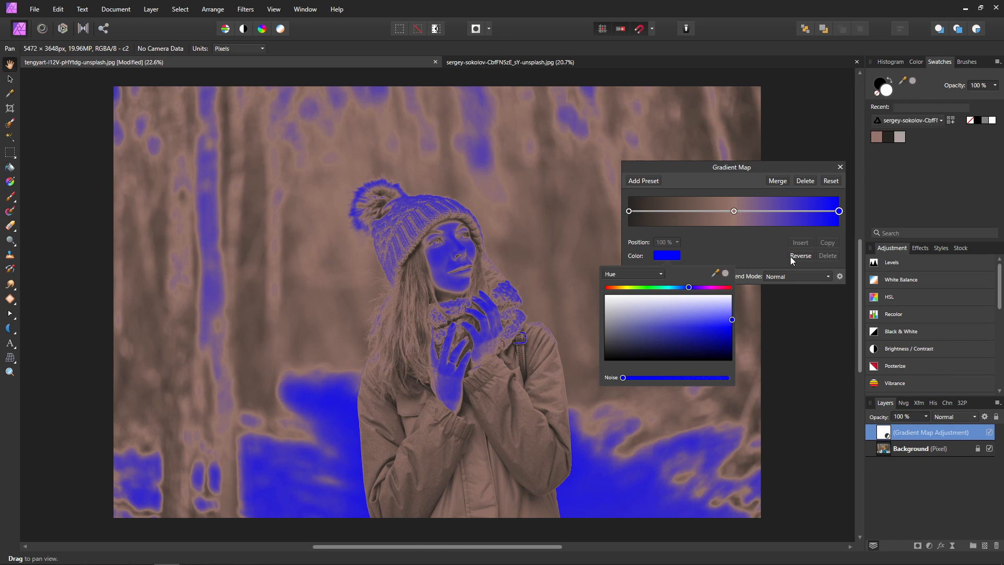
click(725, 270)
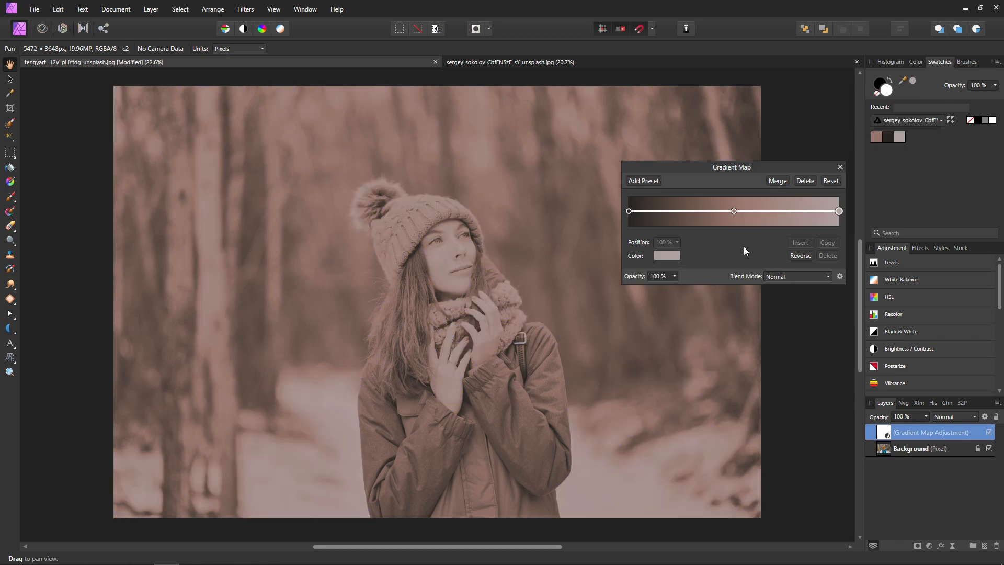
click(840, 168)
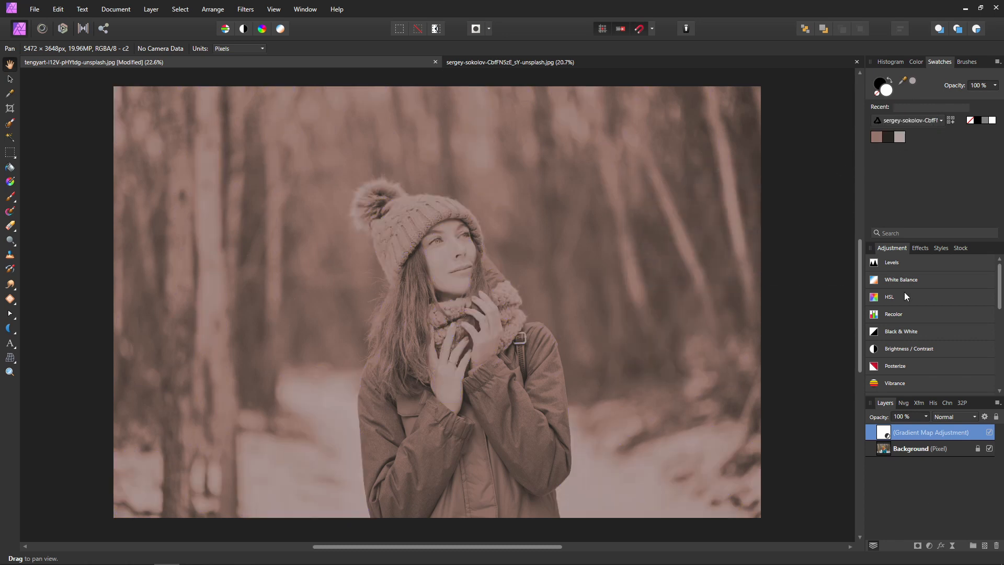
Set the Gradient Map layer to Soft Light at 59% opacity, toggling its visibility to compare before and after
click(961, 417)
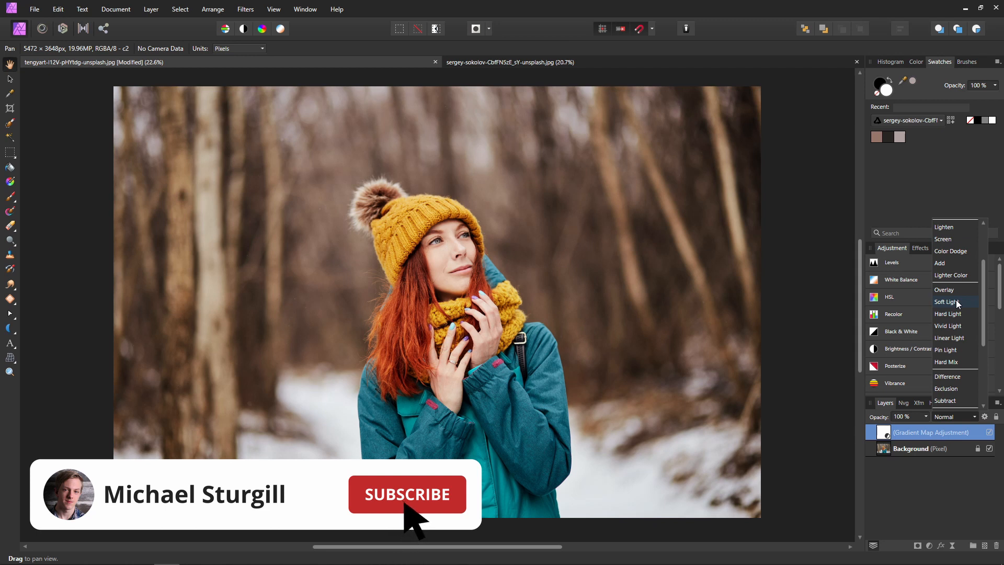
click(957, 303)
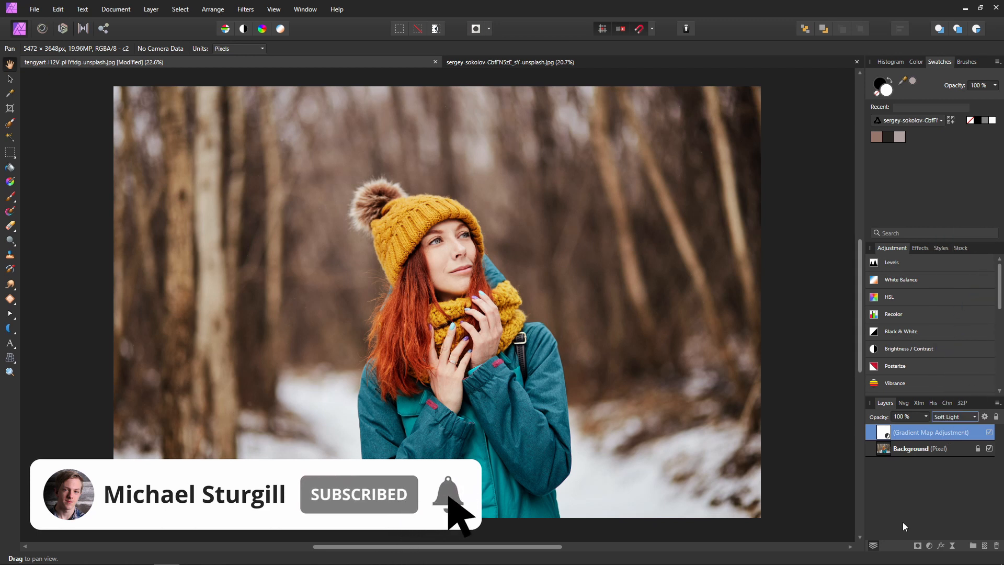
click(927, 416)
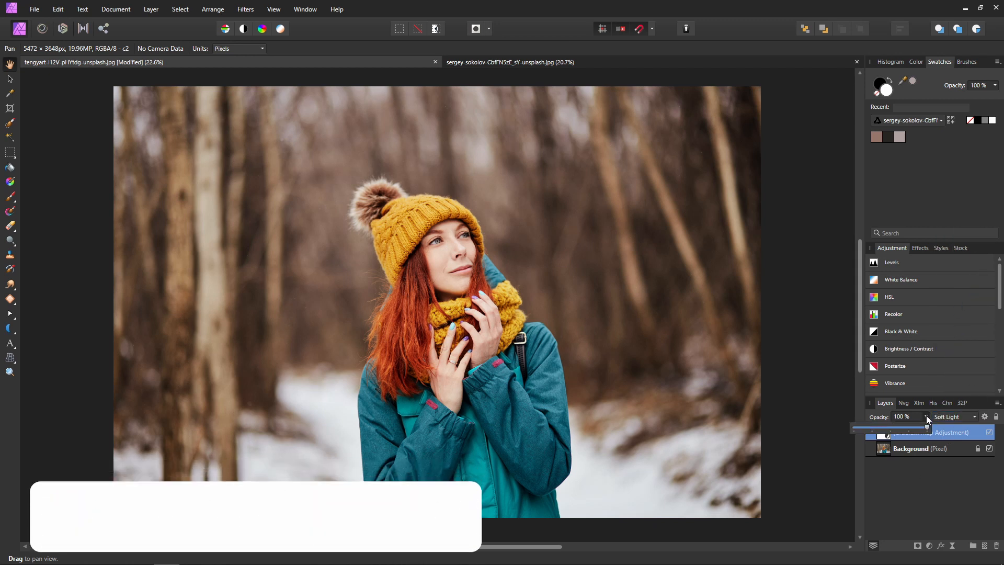
drag(926, 427, 871, 432)
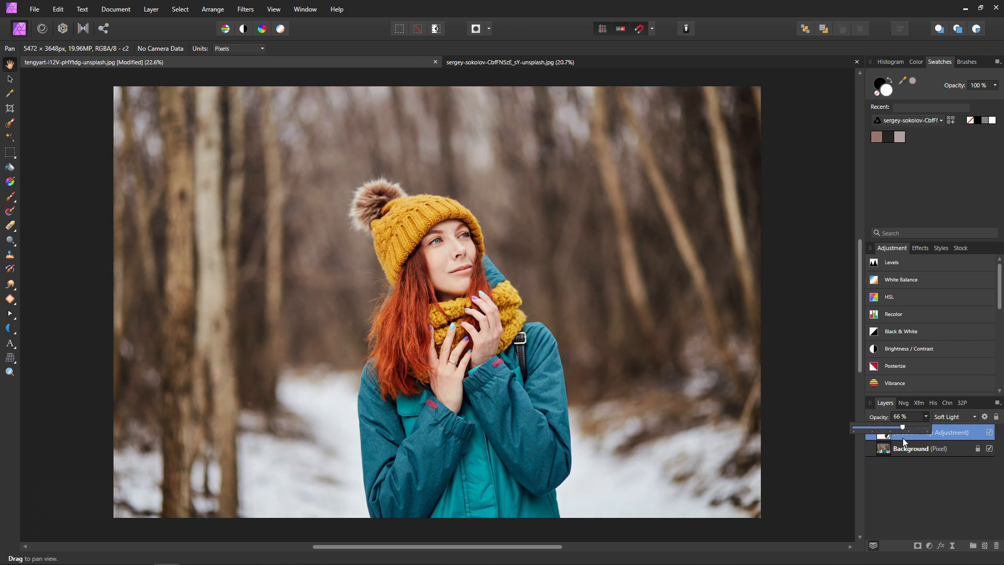
drag(899, 437, 897, 437)
click(927, 506)
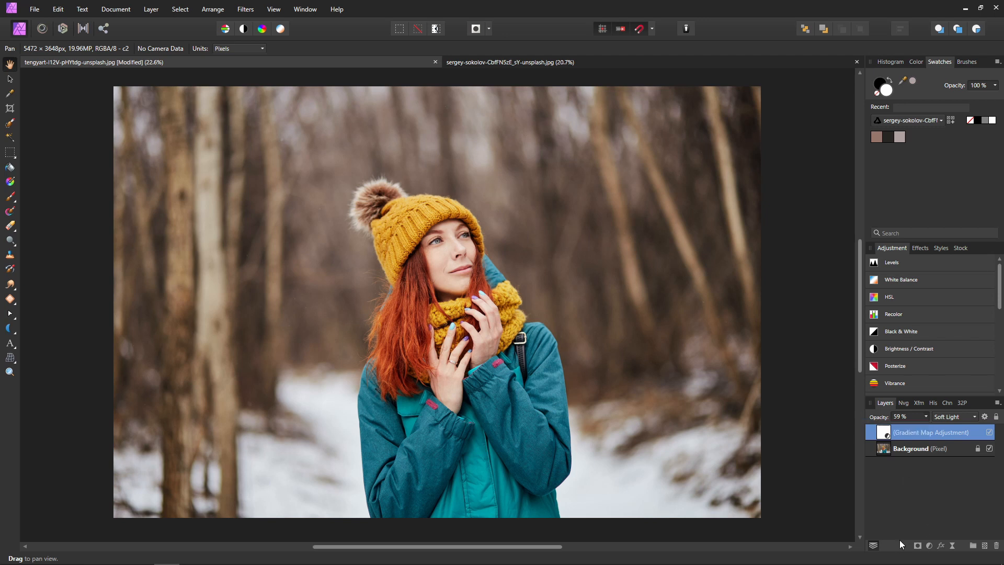
click(990, 432)
click(990, 433)
Export the color grade as a .cube LUT titled "Stolen Color Grade" into the Color Grade Thief folder
click(36, 9)
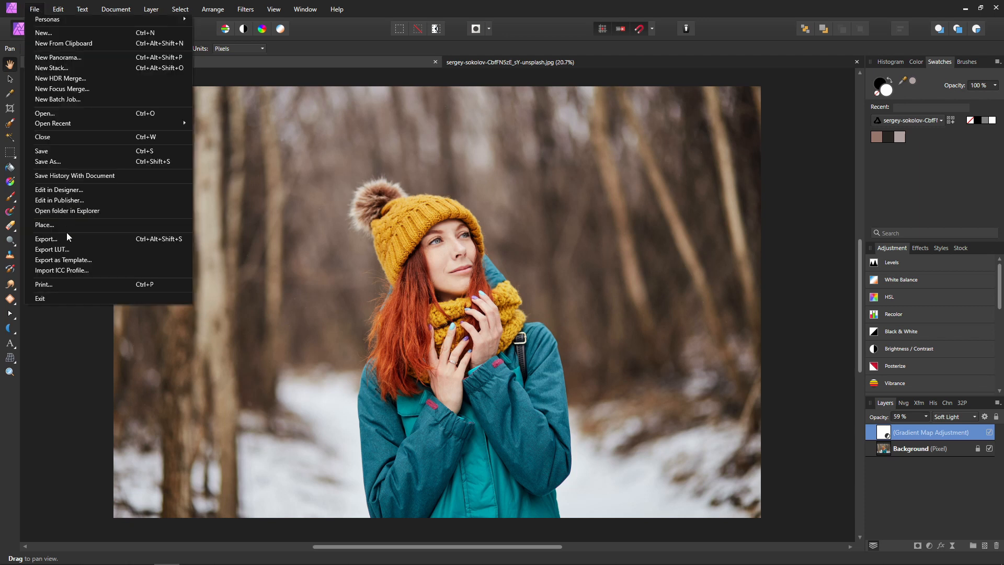
click(71, 249)
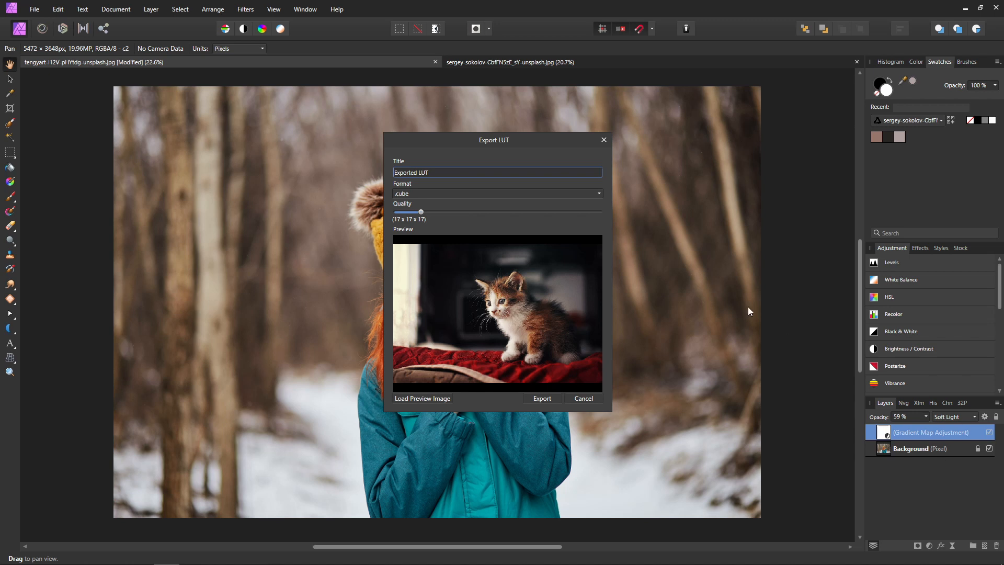
click(454, 172)
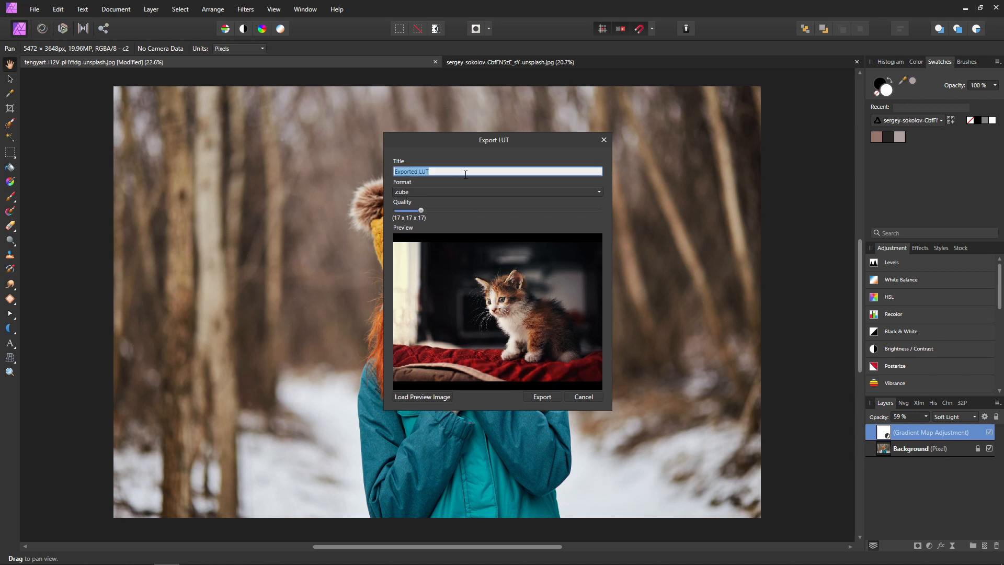
text(Stolen Color Grade)
click(550, 399)
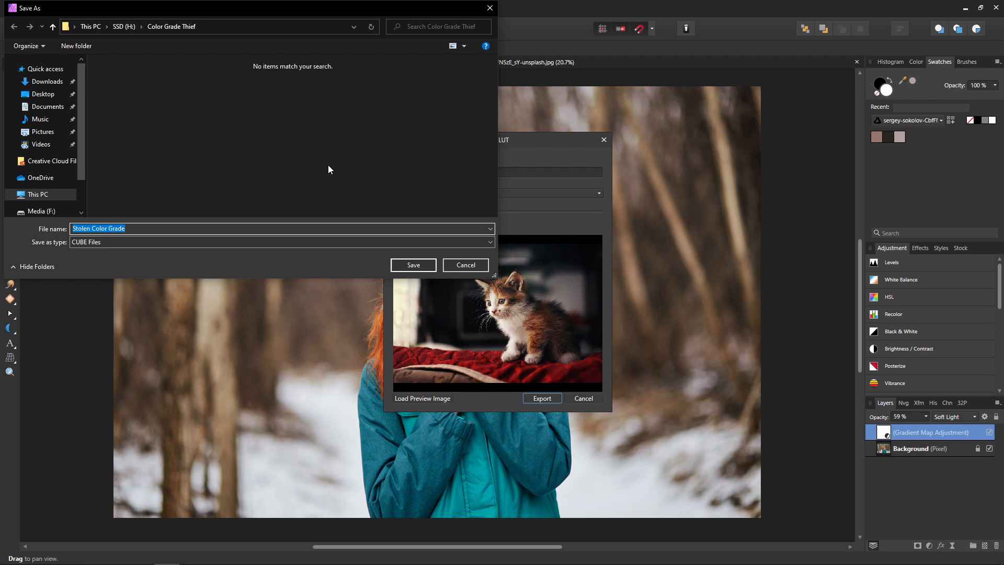
click(420, 267)
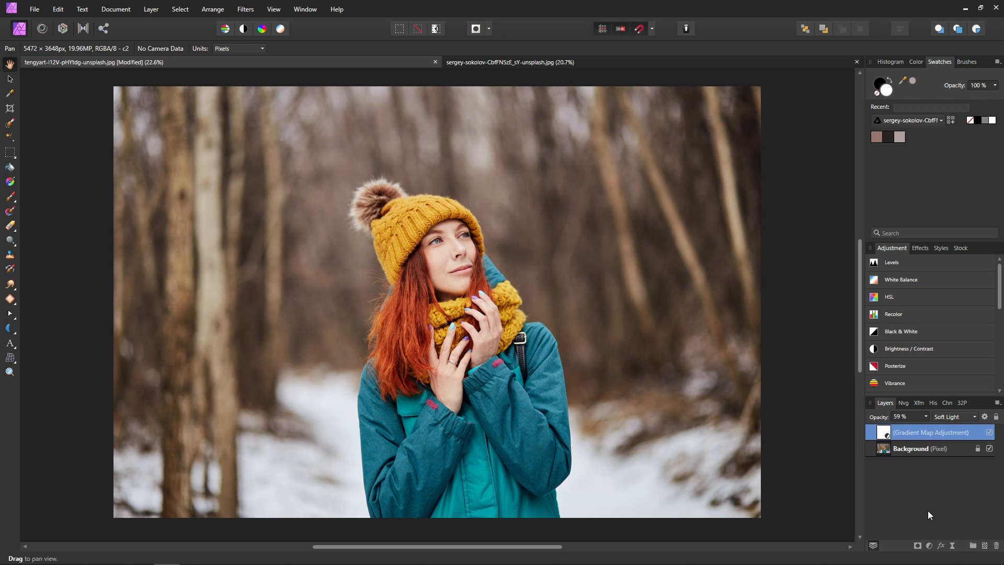
Add a LUT adjustment layer above the Gradient Map layer and hide the Gradient Map layer
click(929, 546)
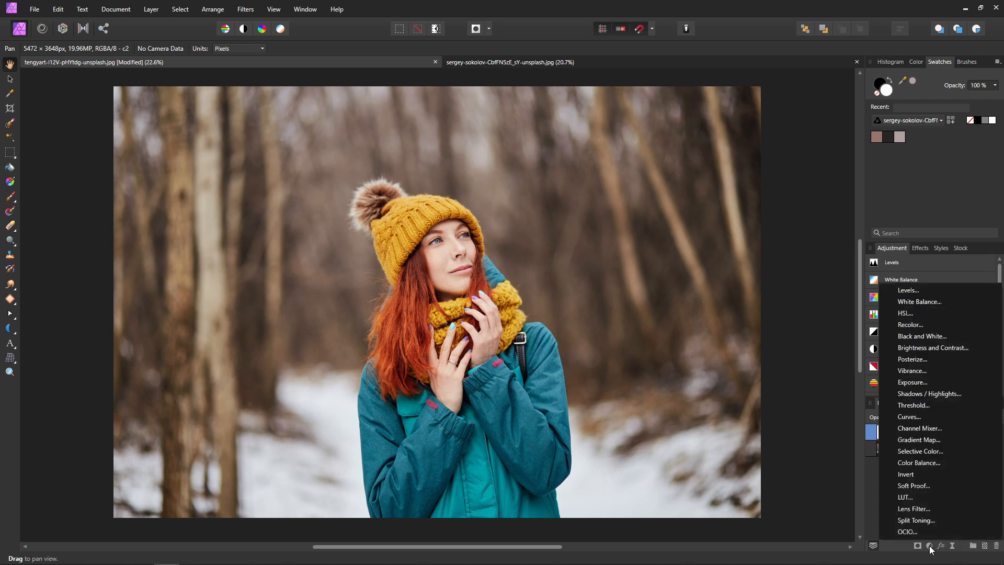
click(930, 498)
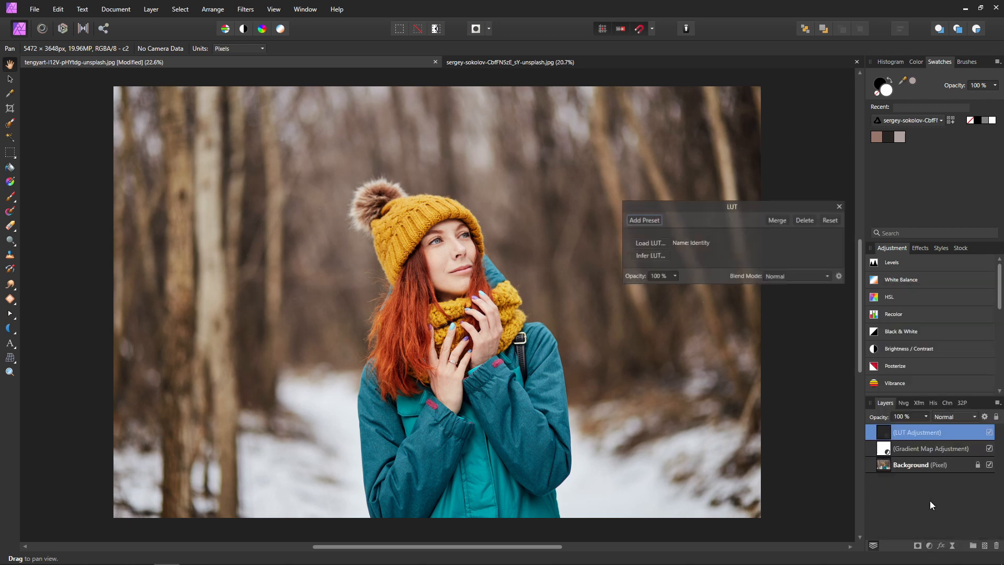
click(989, 449)
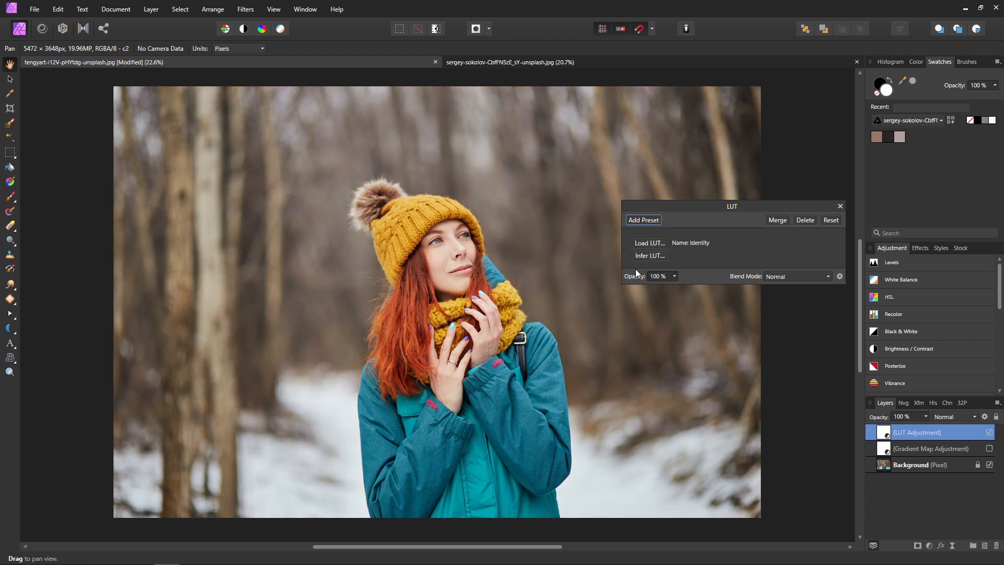
Load the file Stolen Color Grade.cube into the LUT adjustment
click(651, 243)
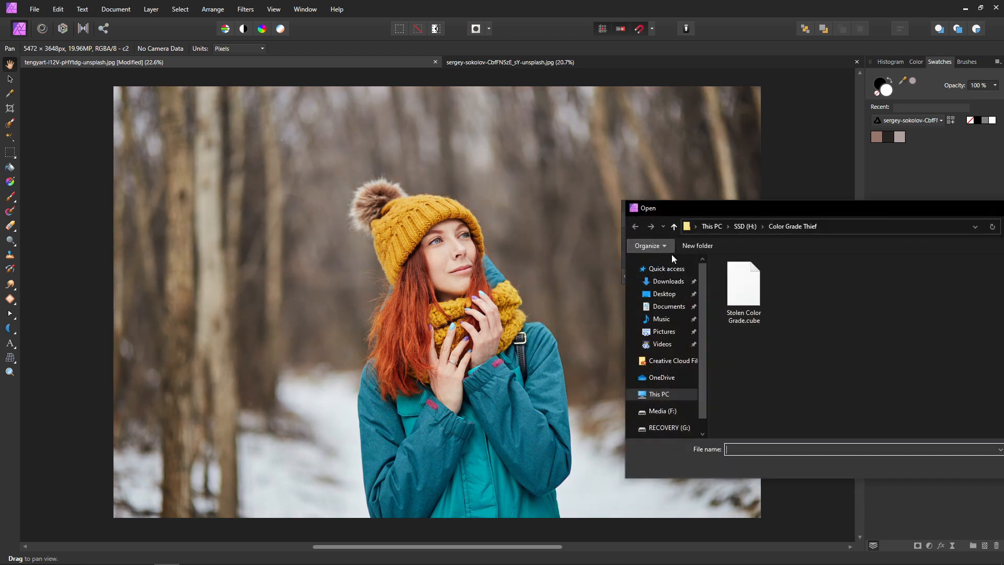
click(743, 290)
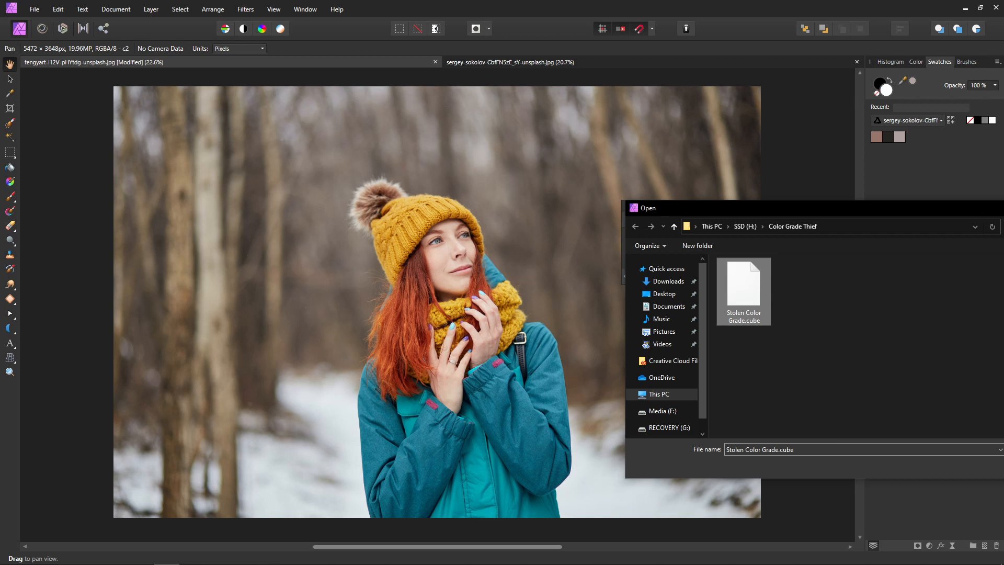
key(Return)
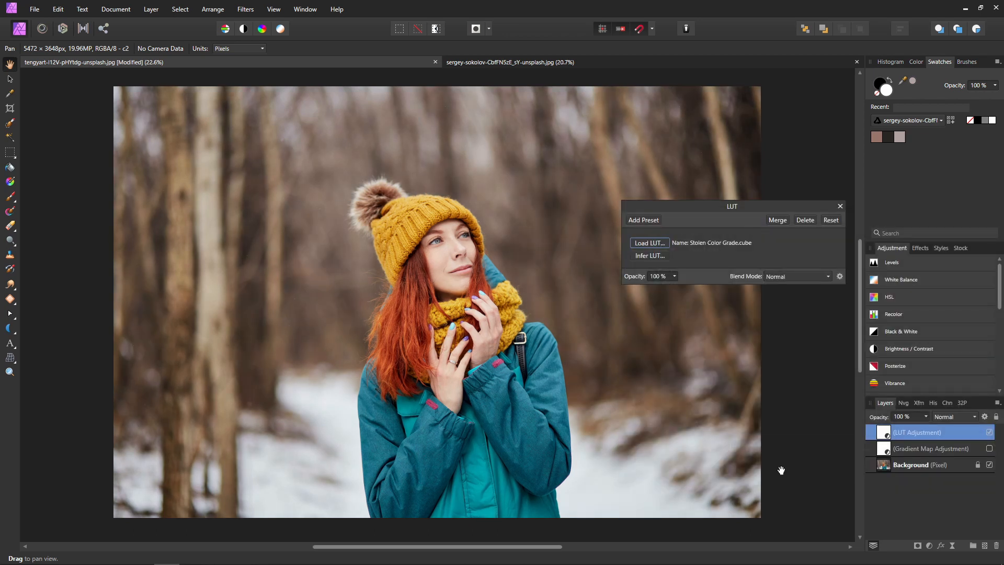